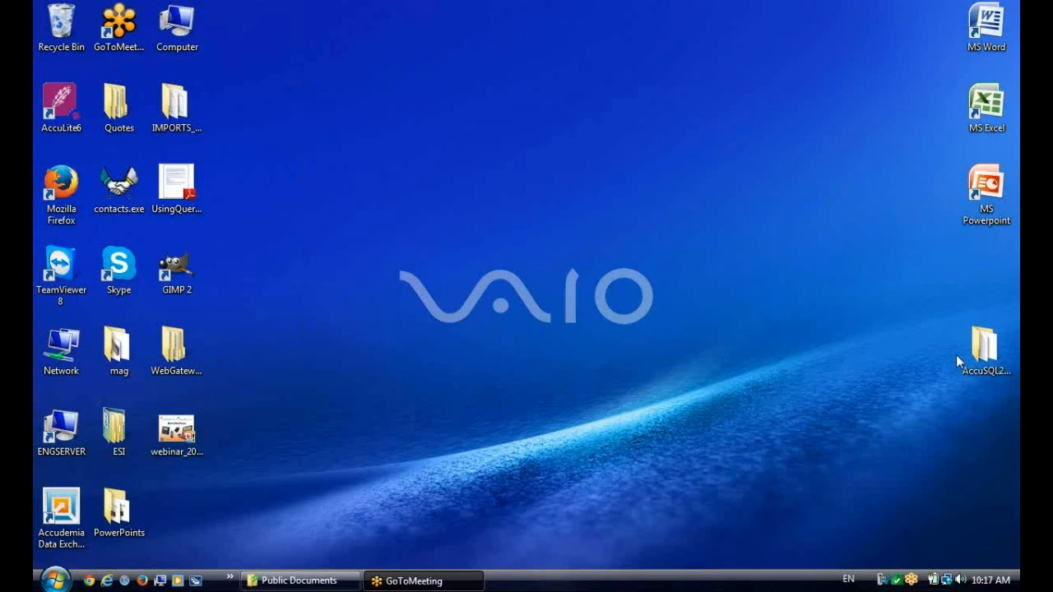
Step: Run setup.exe from the SQLPlugin2014_DIST folder inside the desktop's AccuSQL2014 folder and close the folder window
double_click(983, 348)
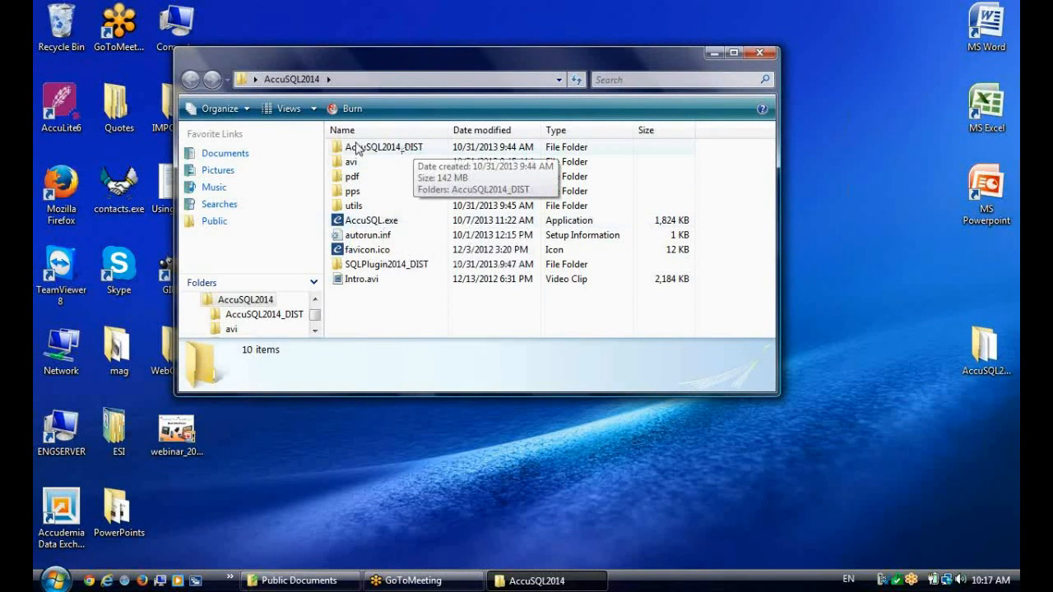
double_click(383, 266)
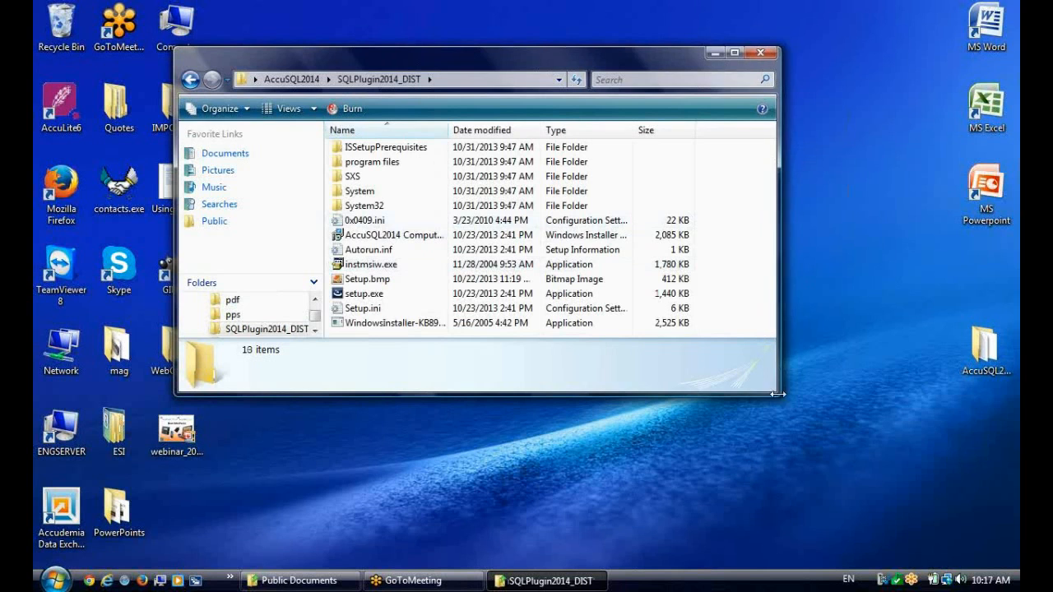
drag(778, 394, 782, 395)
double_click(365, 296)
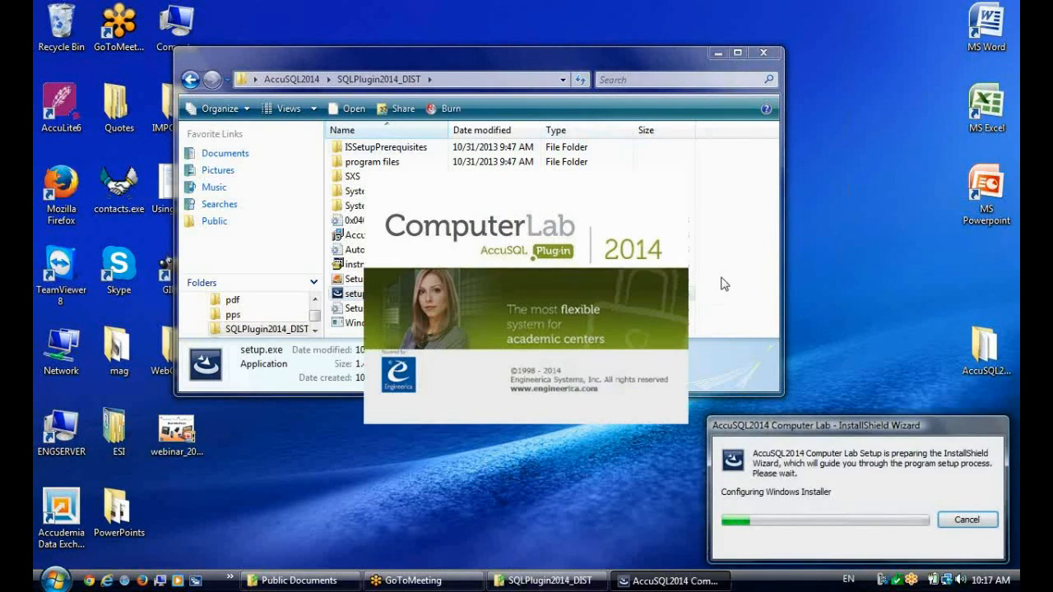
click(763, 54)
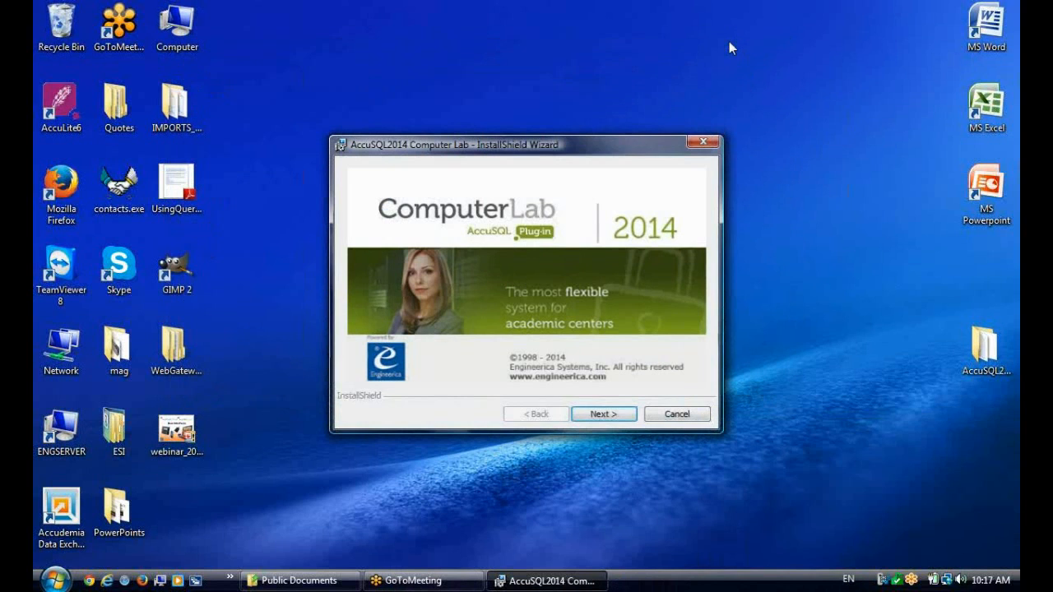
Step: Install AccuSQL2014 Computer Lab, accepting the license agreement and the default destination folder, and finish the wizard
click(610, 420)
click(612, 423)
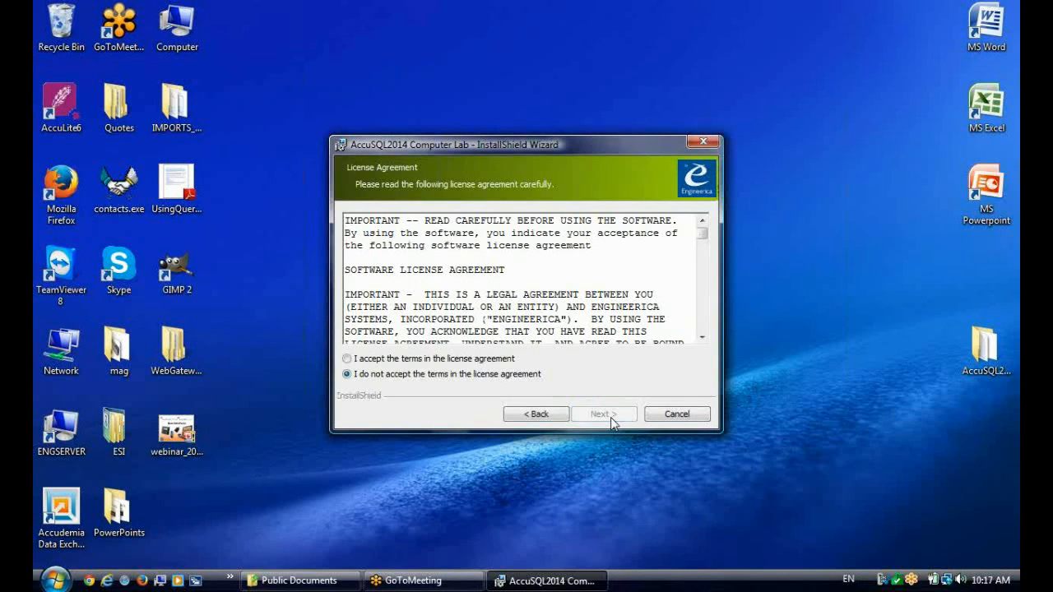
click(406, 360)
click(605, 417)
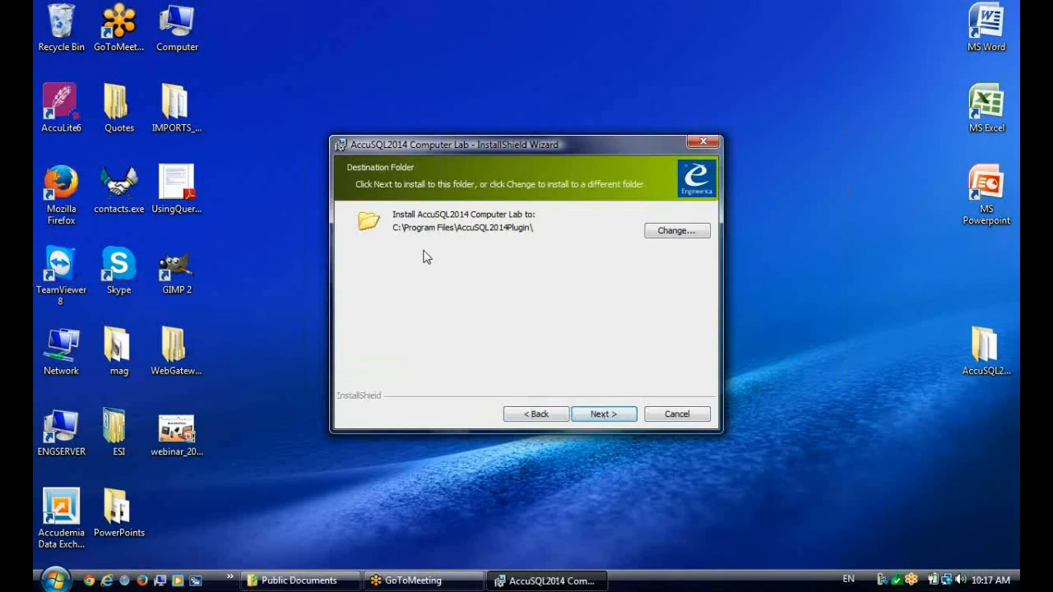
click(605, 414)
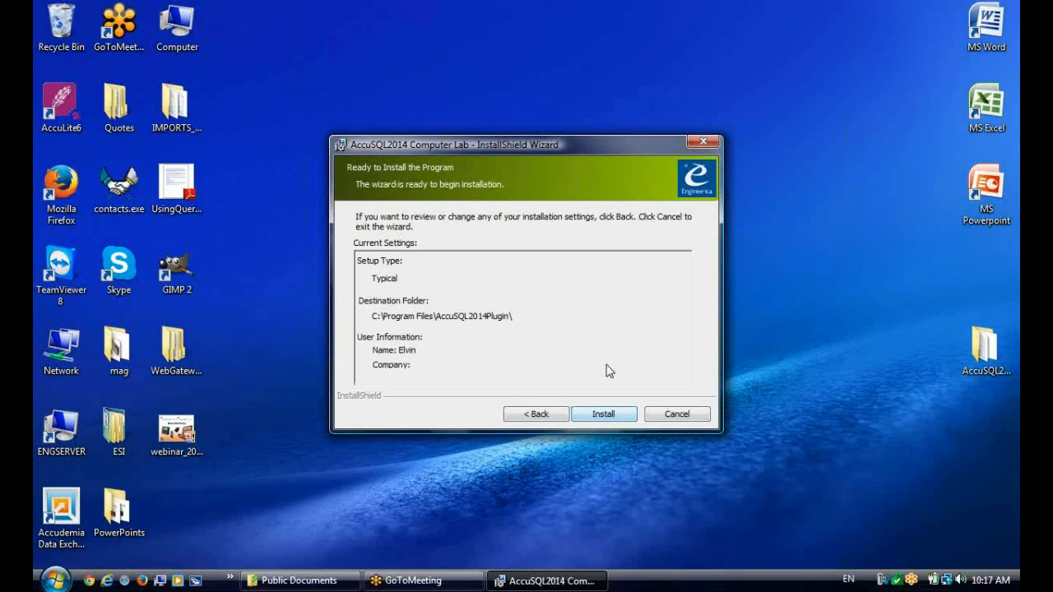
click(600, 416)
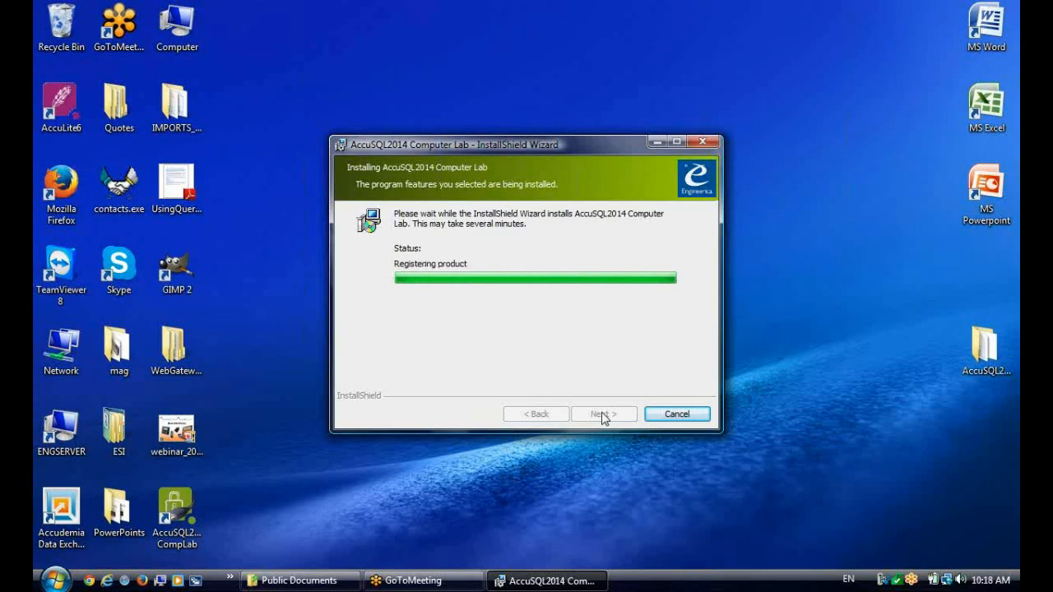
click(603, 415)
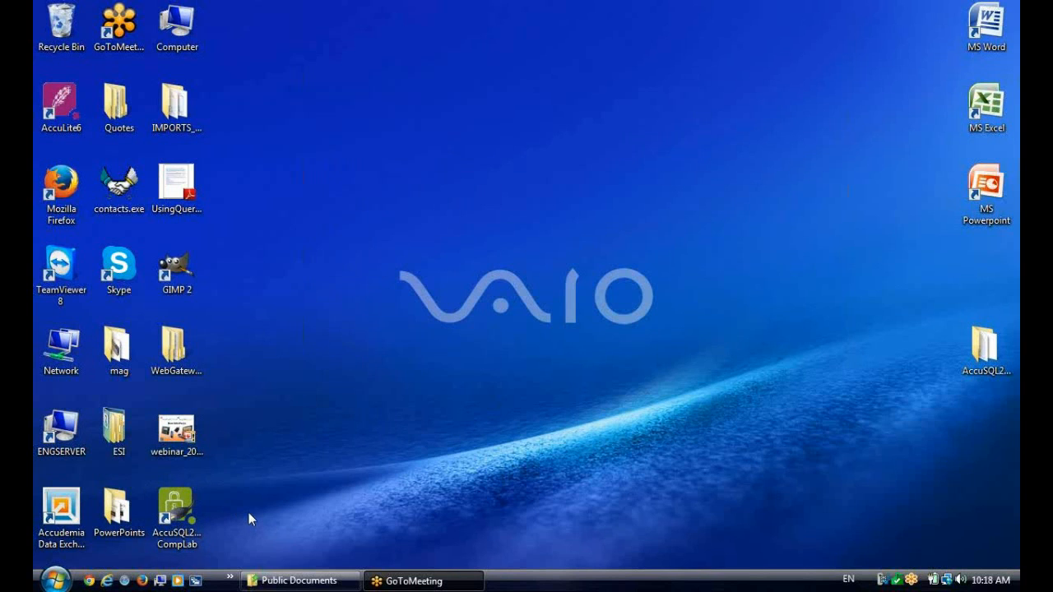
Step: Bring up the Public Documents folder, launch the Computer Lab plug-in and cancel its database directory selection
click(296, 581)
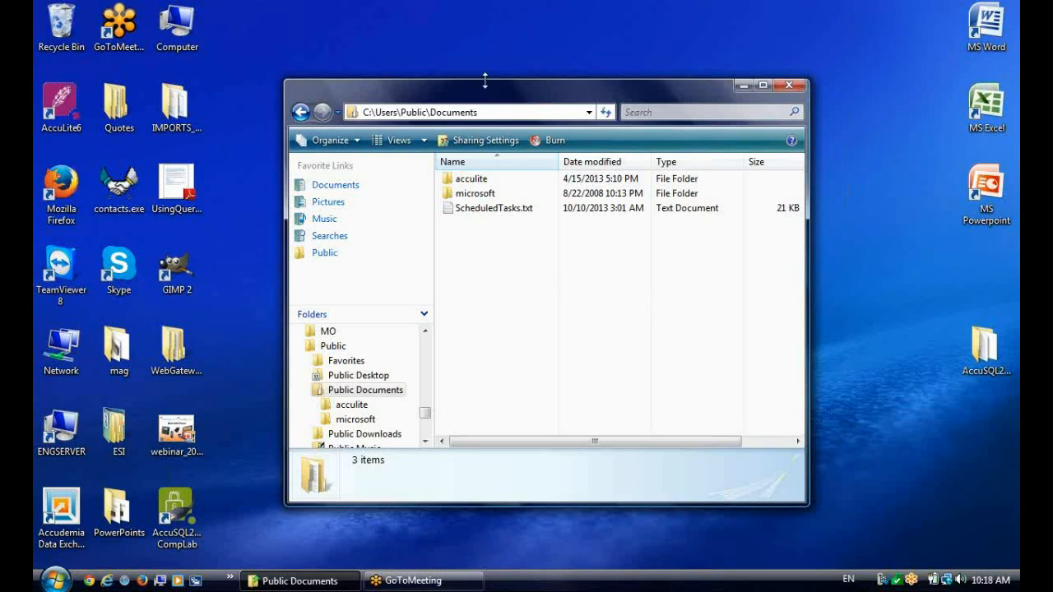
drag(490, 101, 557, 102)
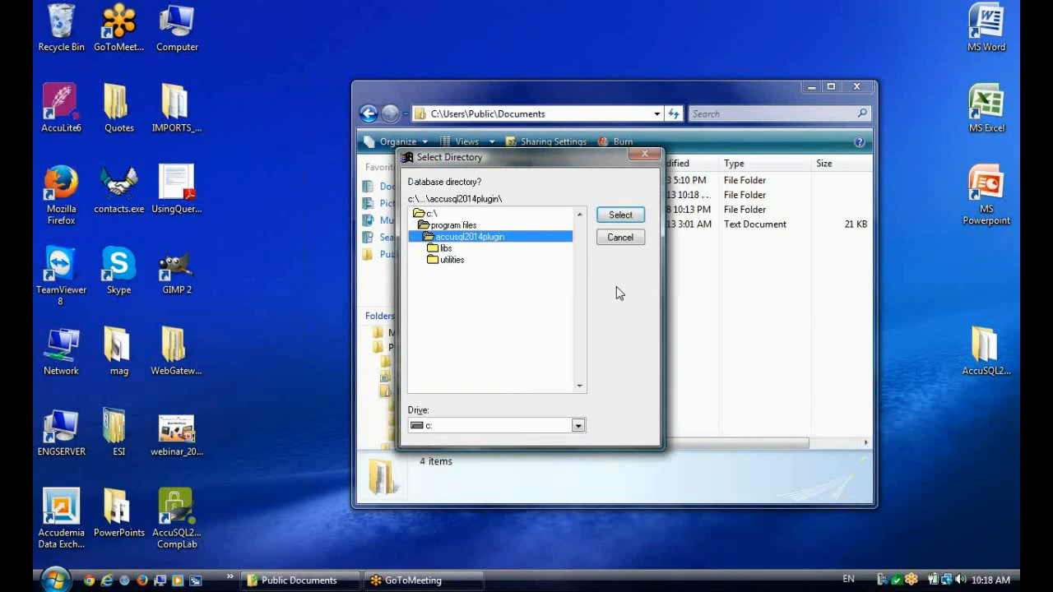
click(617, 239)
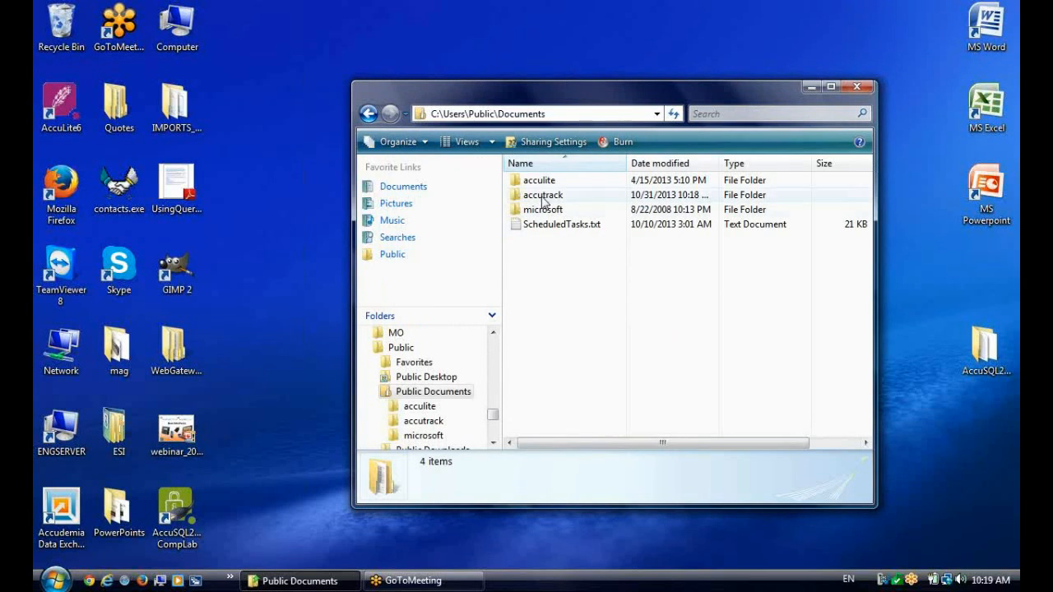
click(576, 115)
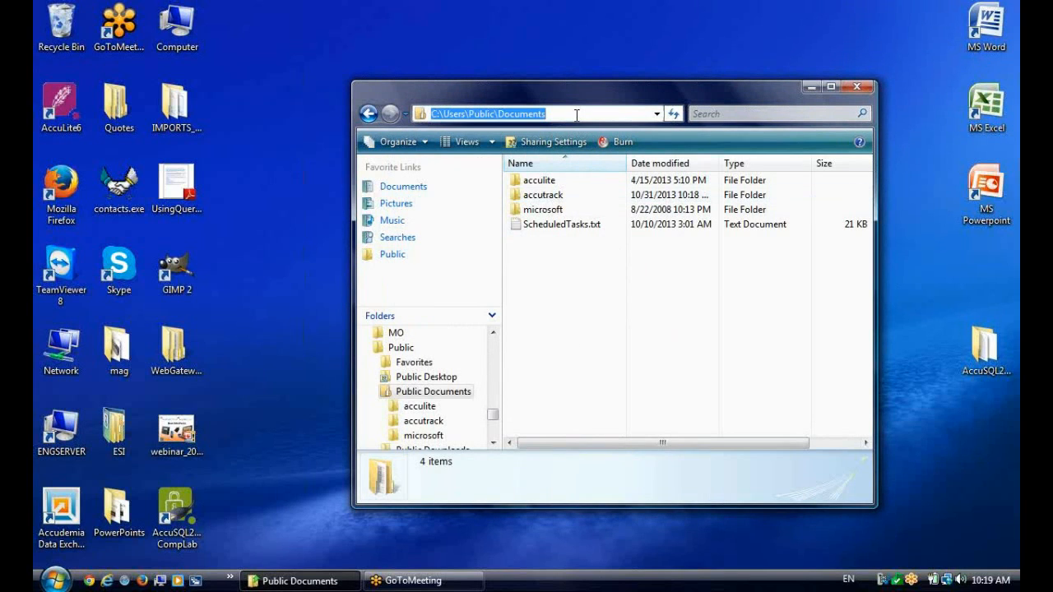
double_click(533, 197)
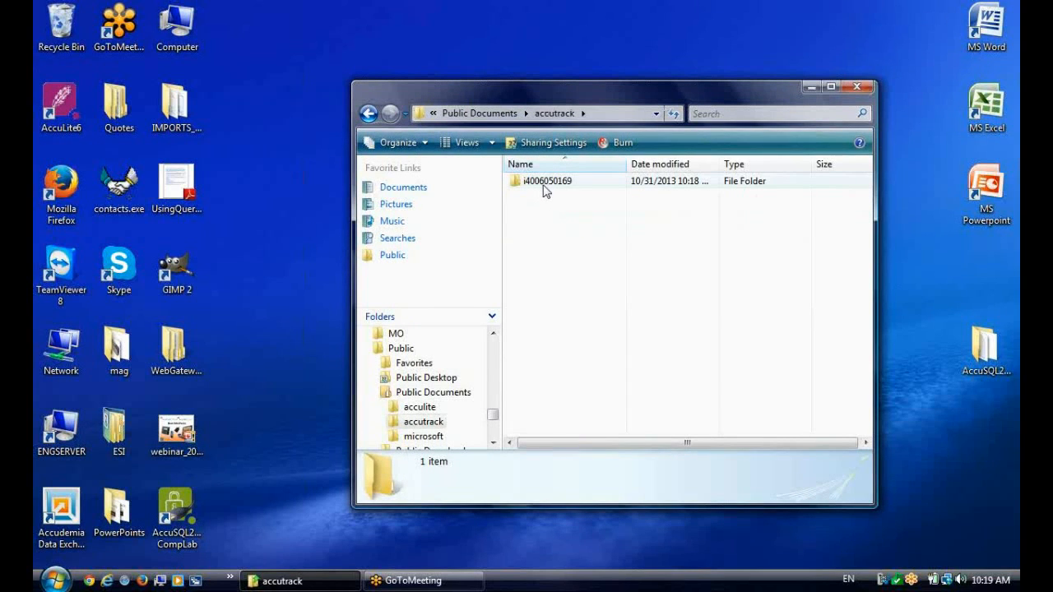
double_click(549, 182)
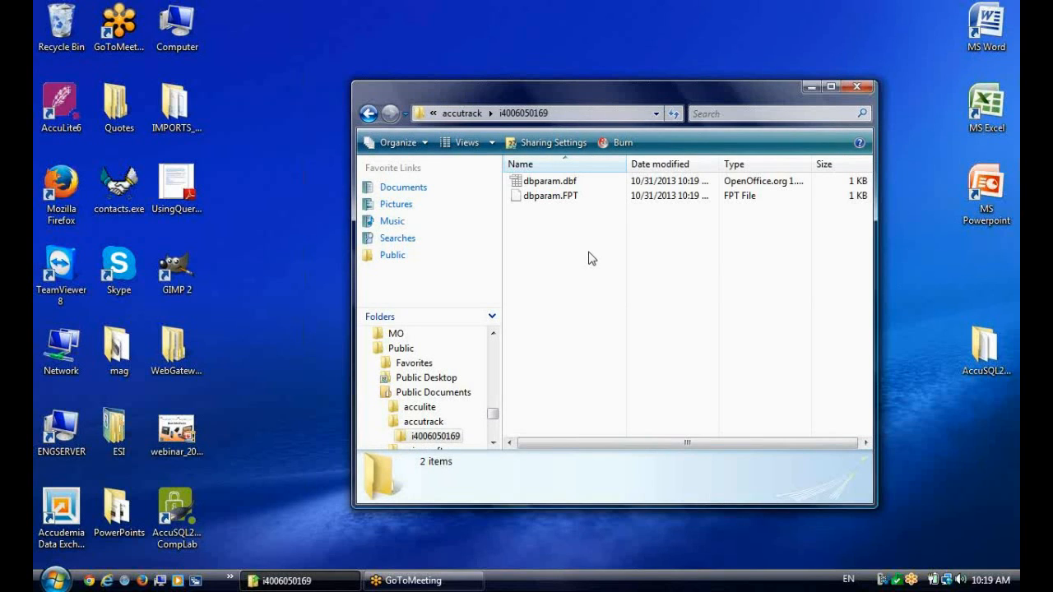
click(588, 112)
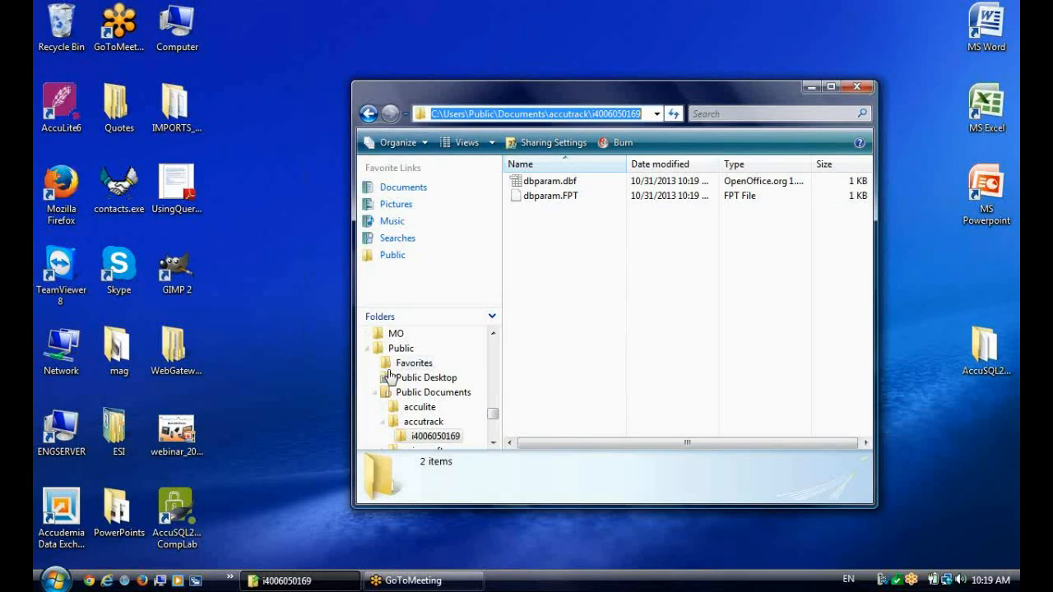
Step: Run setdatapath.exe from the file location of the AccuSQL2014 CompLab shortcut and close that folder window
right_click(179, 519)
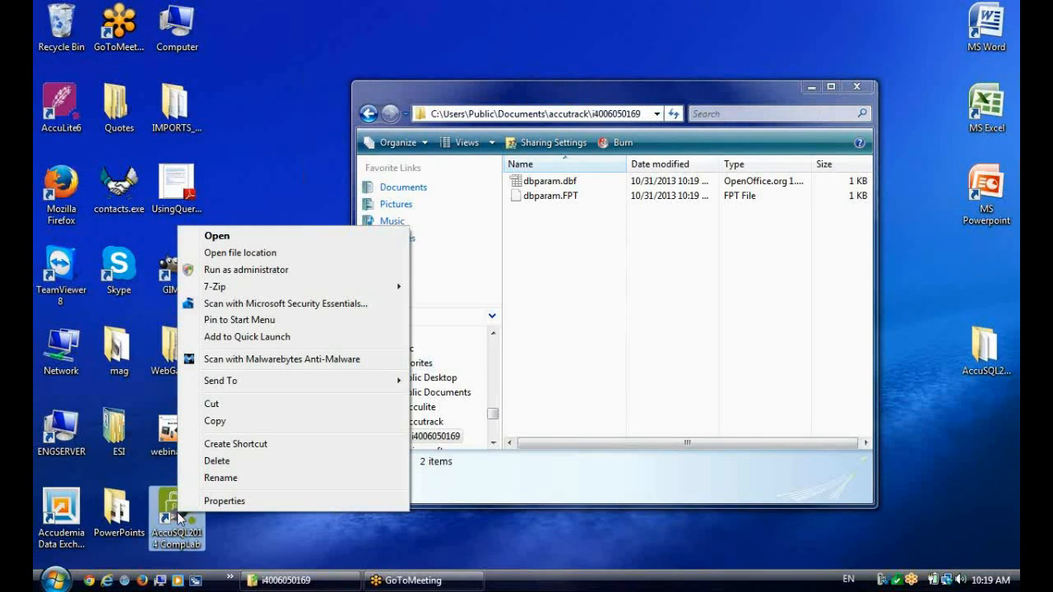
click(280, 253)
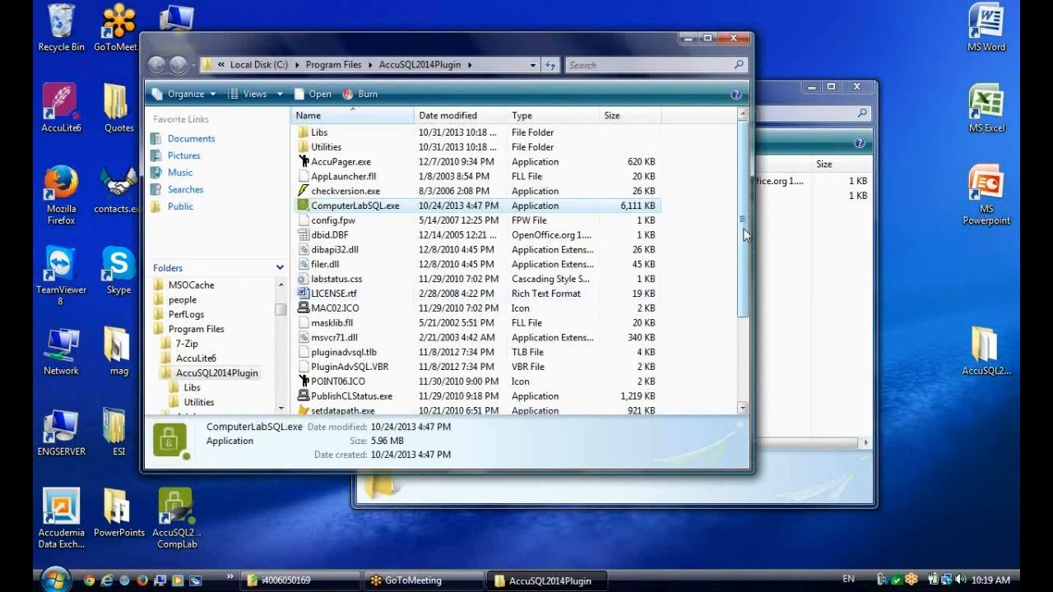
drag(745, 233, 730, 333)
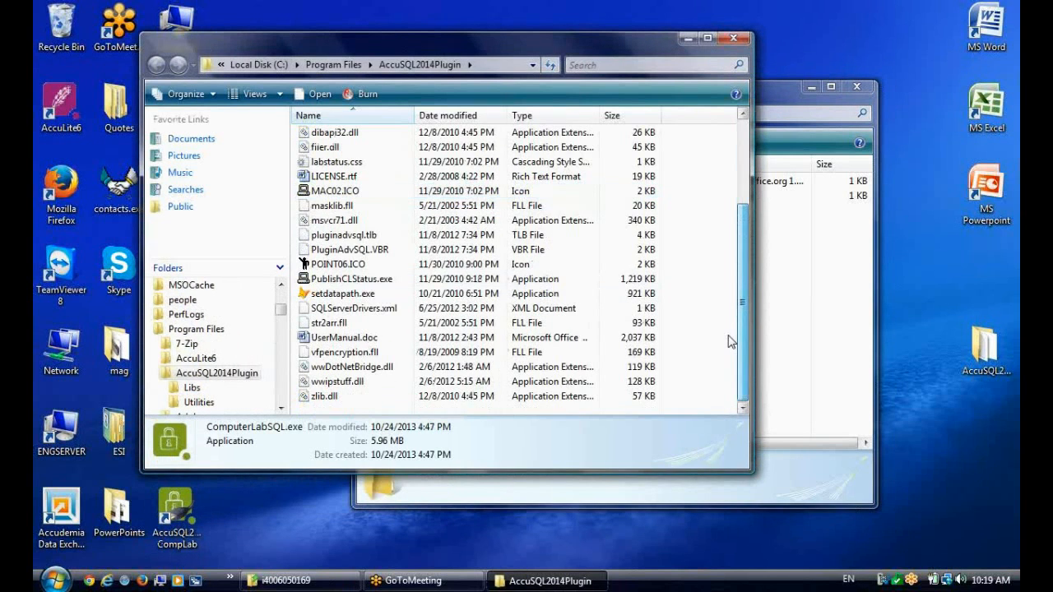
double_click(345, 294)
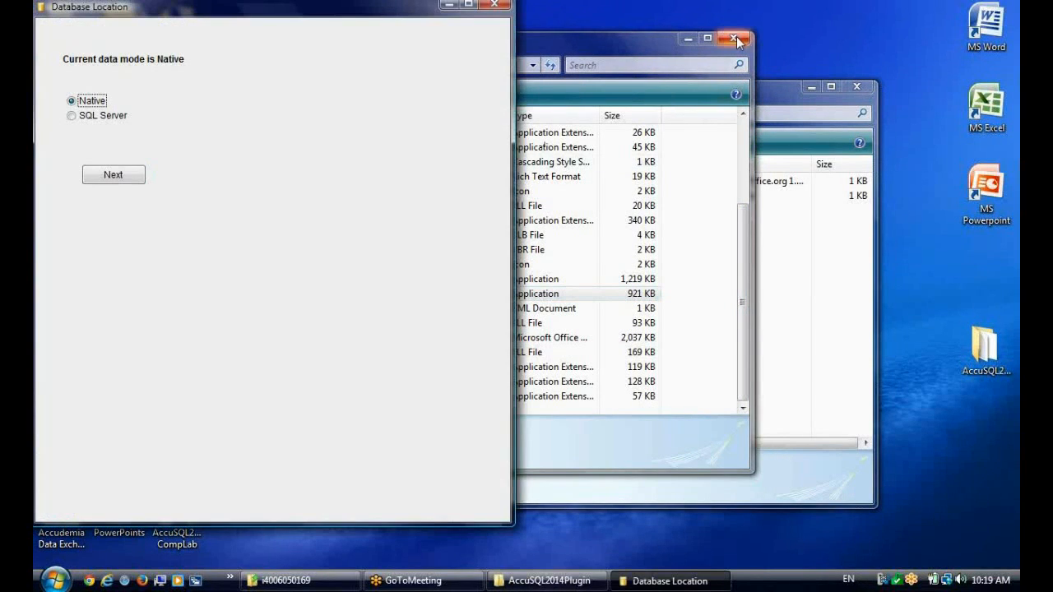
click(733, 37)
Step: Switch the data mode to SQL Server and set the server to engserver,60558\SQLExpress
click(100, 120)
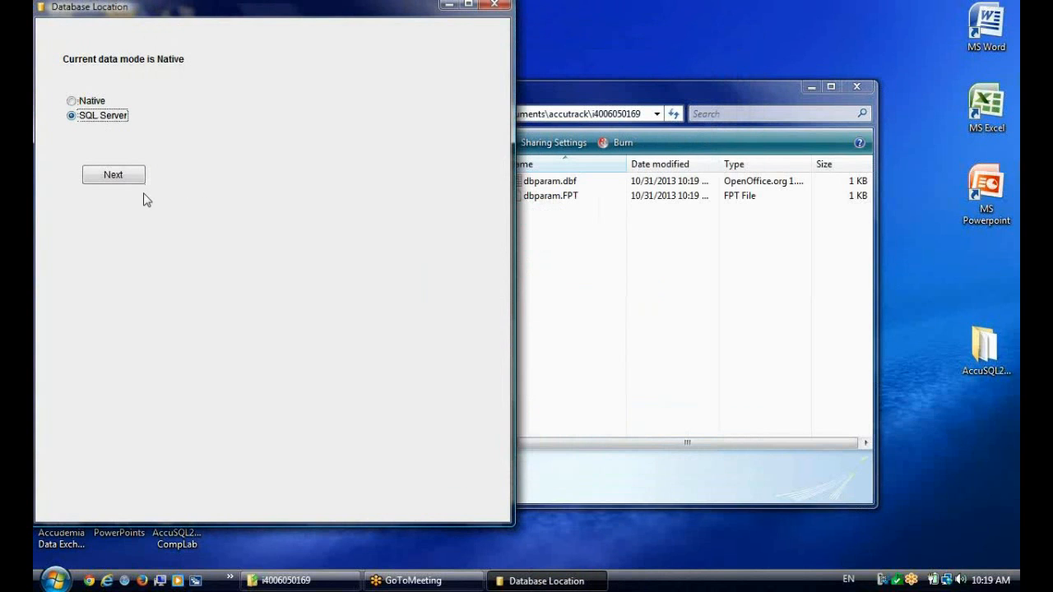
click(116, 177)
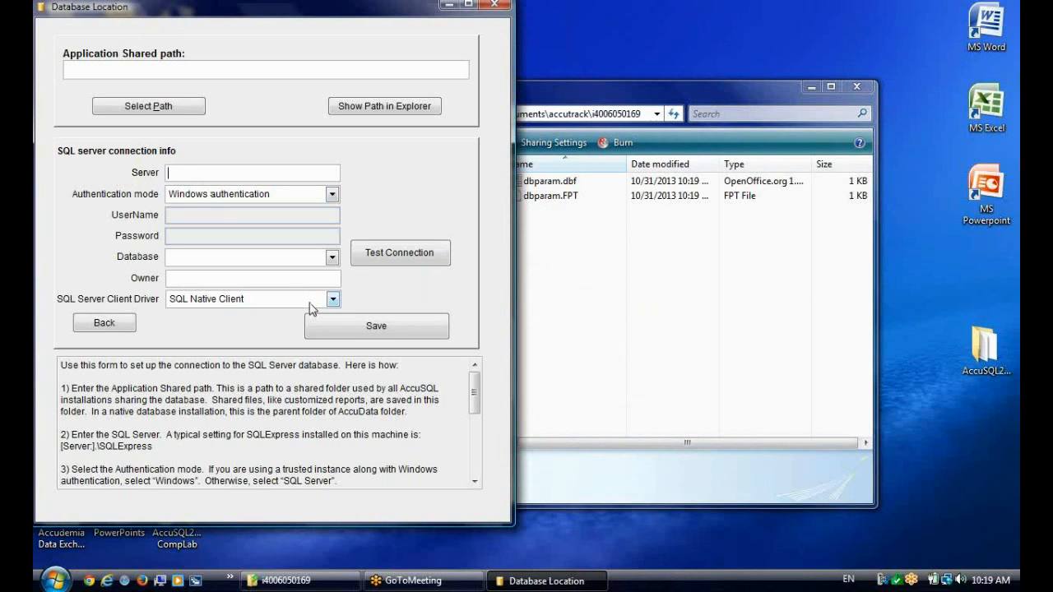
text(engsen)
text(ver,6065)
text(8)
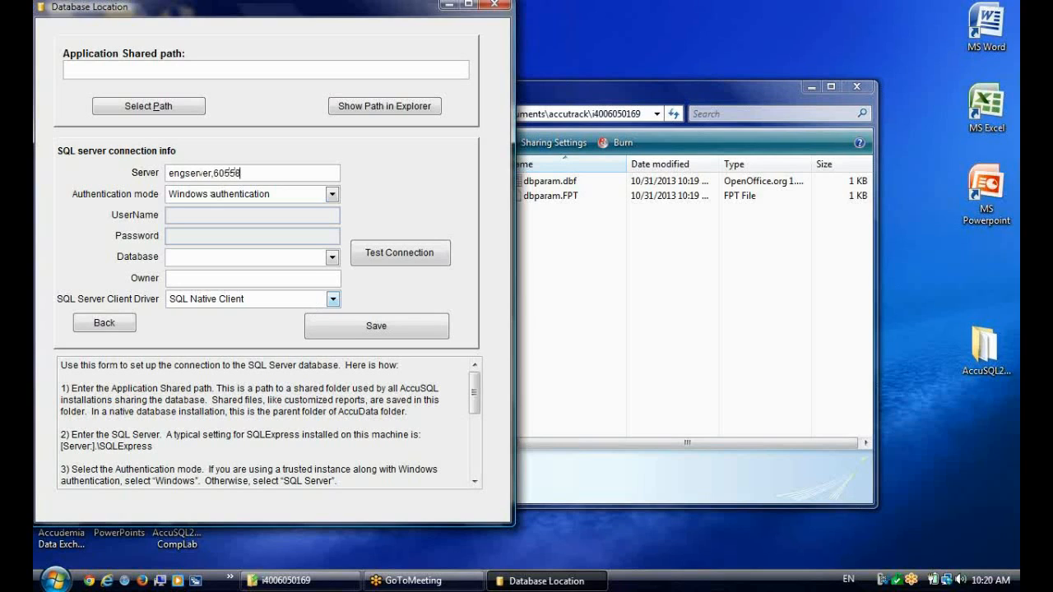
text(\SQLExpress)
Step: Choose SQL server authentication and enter the user name sa and the account password
click(241, 195)
click(235, 219)
click(230, 216)
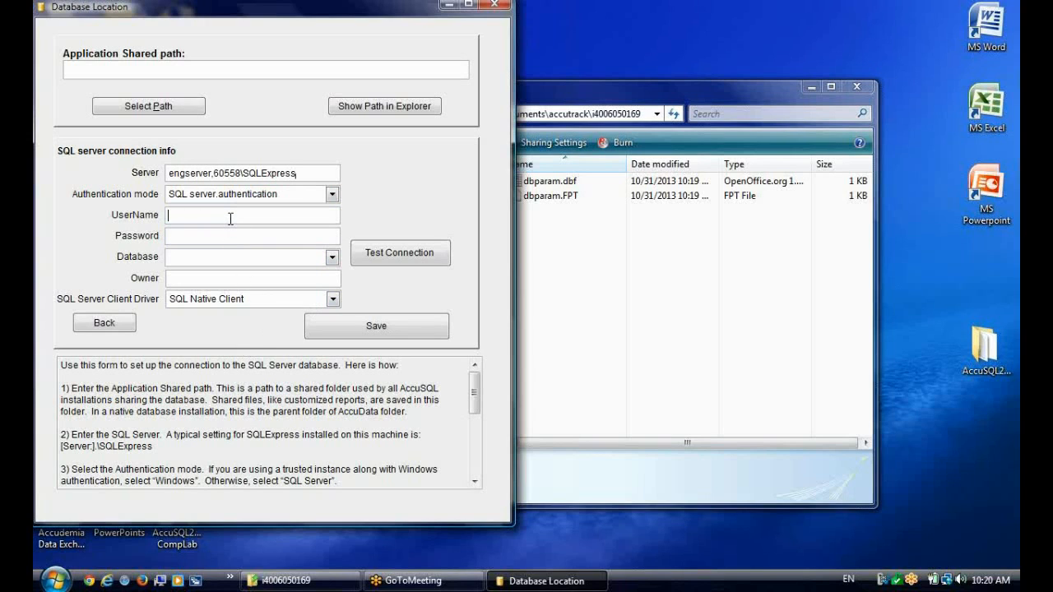
text(sa)
click(228, 236)
text(*********)
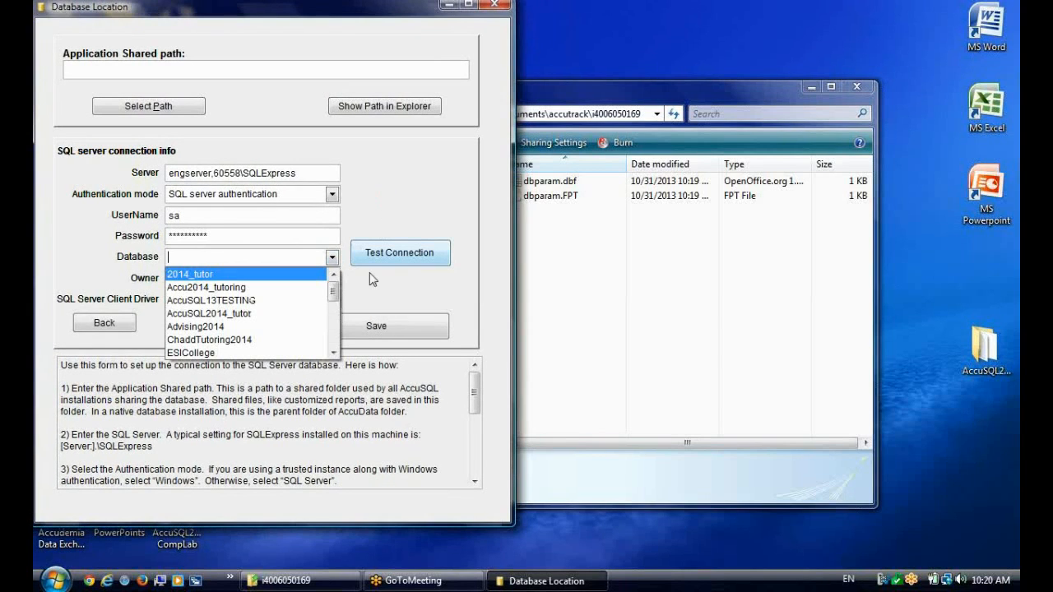
Step: Select the Accu2014_tutoring database and test the connection
click(240, 287)
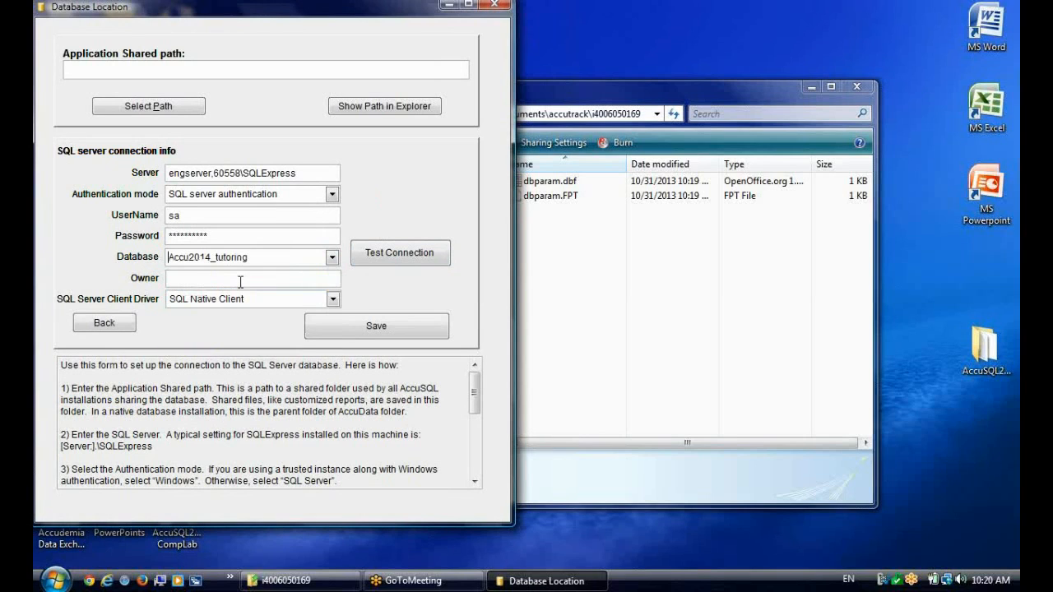
click(379, 257)
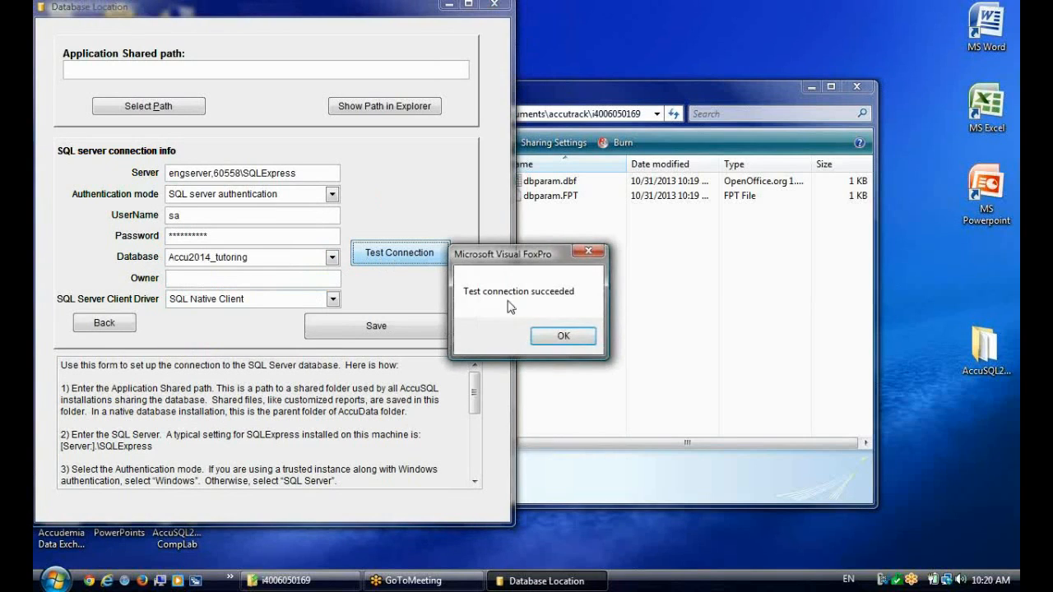
click(561, 337)
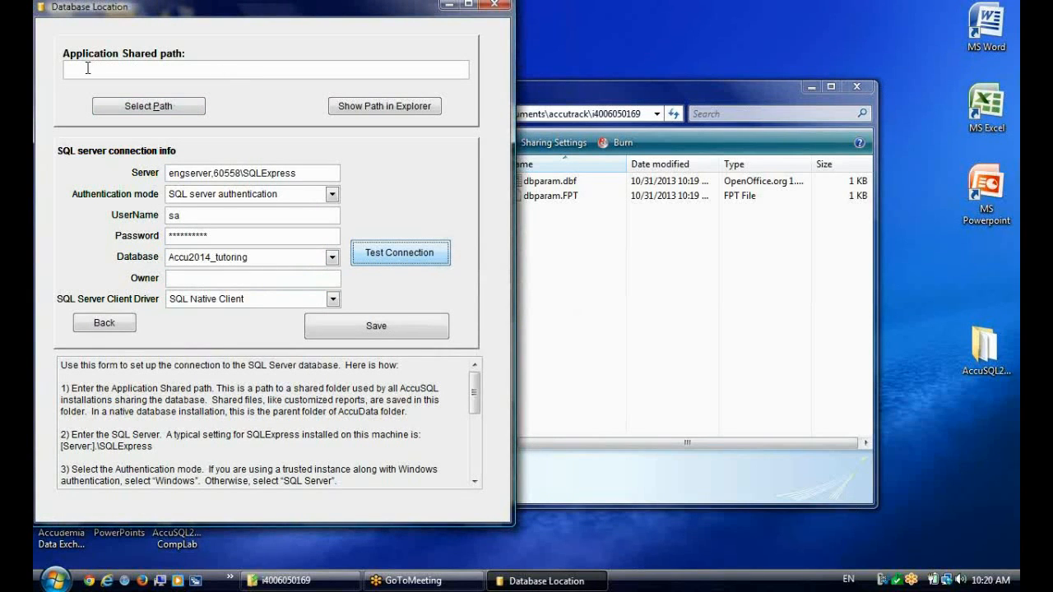
click(374, 107)
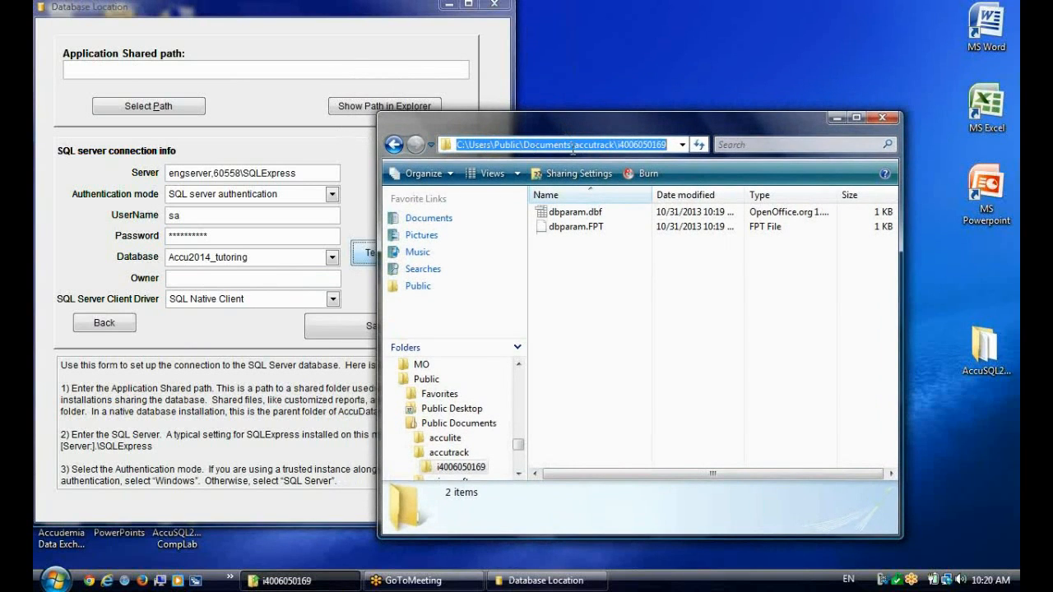
click(573, 145)
drag(667, 144, 456, 145)
click(659, 144)
drag(659, 143, 440, 145)
key(ctrl+c)
click(200, 69)
key(ctrl+v)
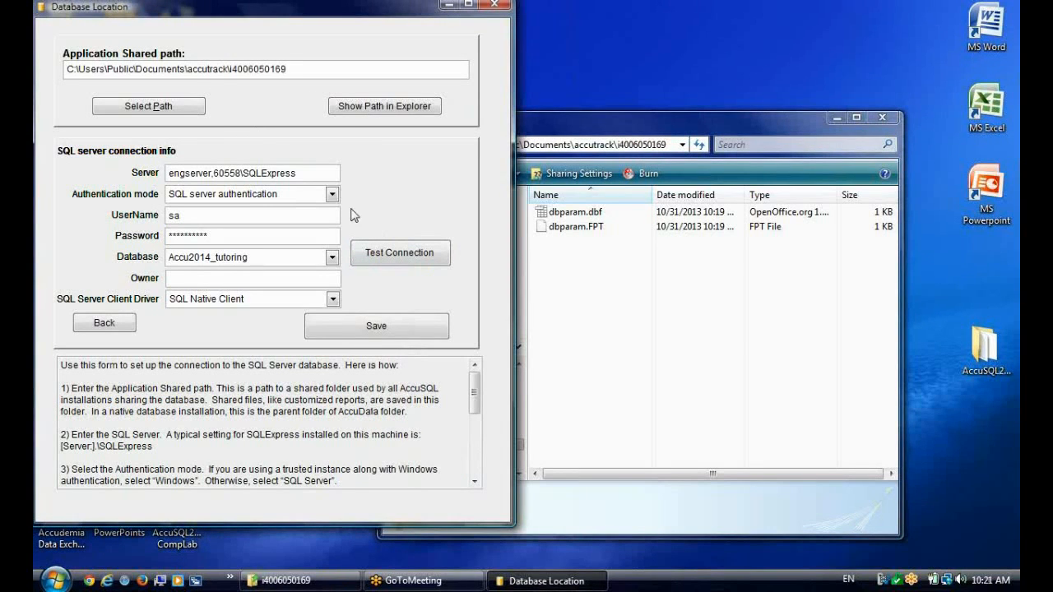
Step: Retest the SQL connection, save the connection info, and put away the database location and folder windows
click(384, 252)
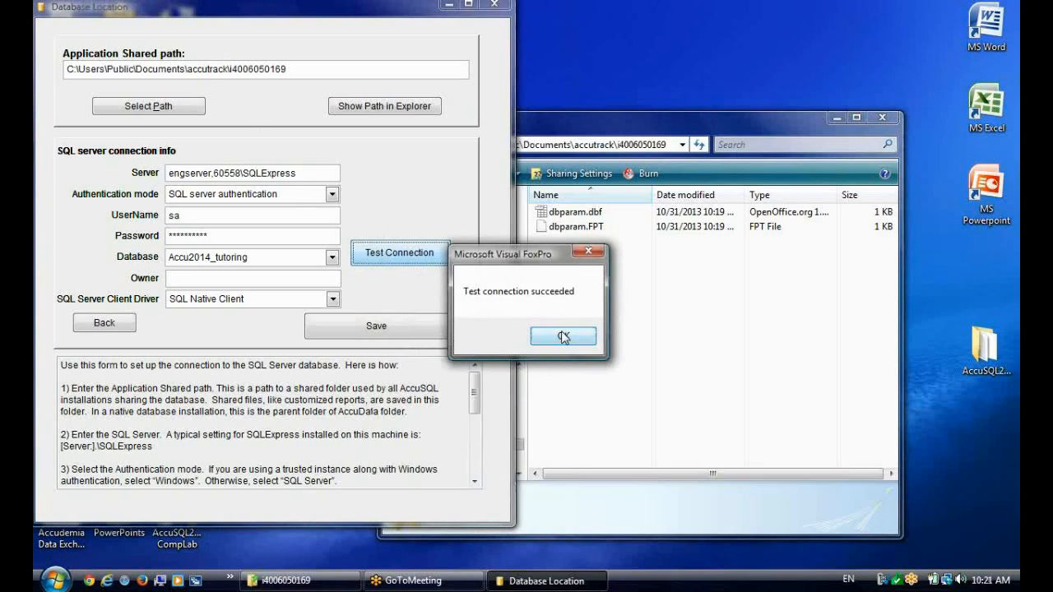
click(551, 334)
click(386, 331)
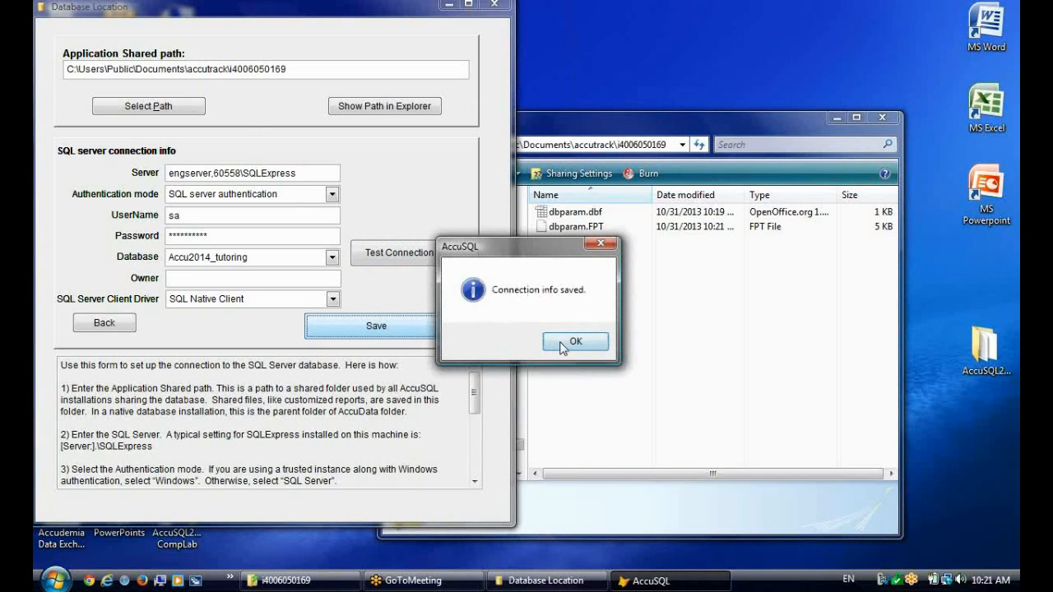
click(573, 342)
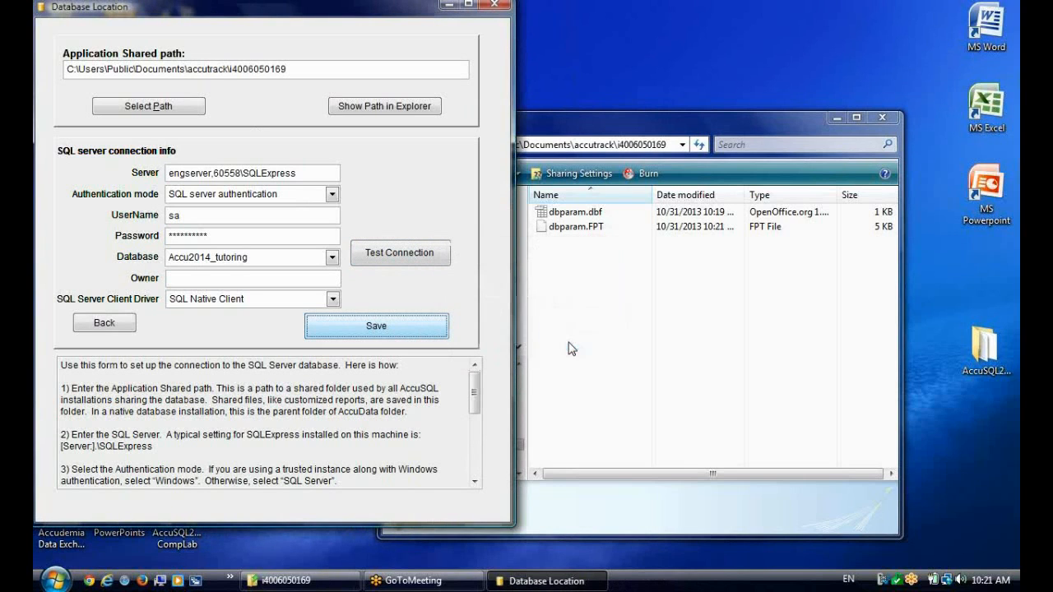
click(498, 7)
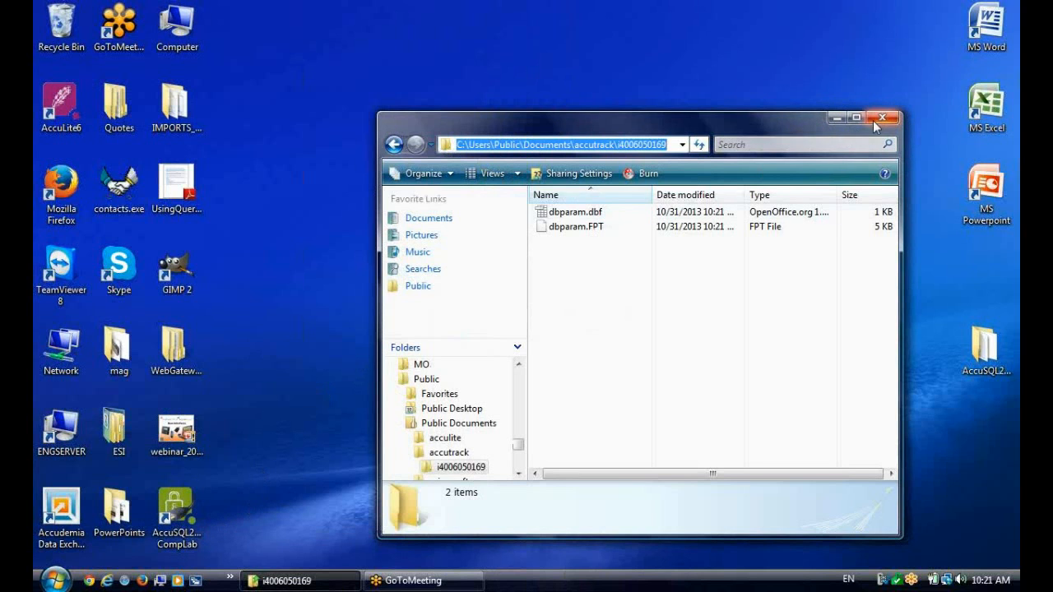
click(837, 123)
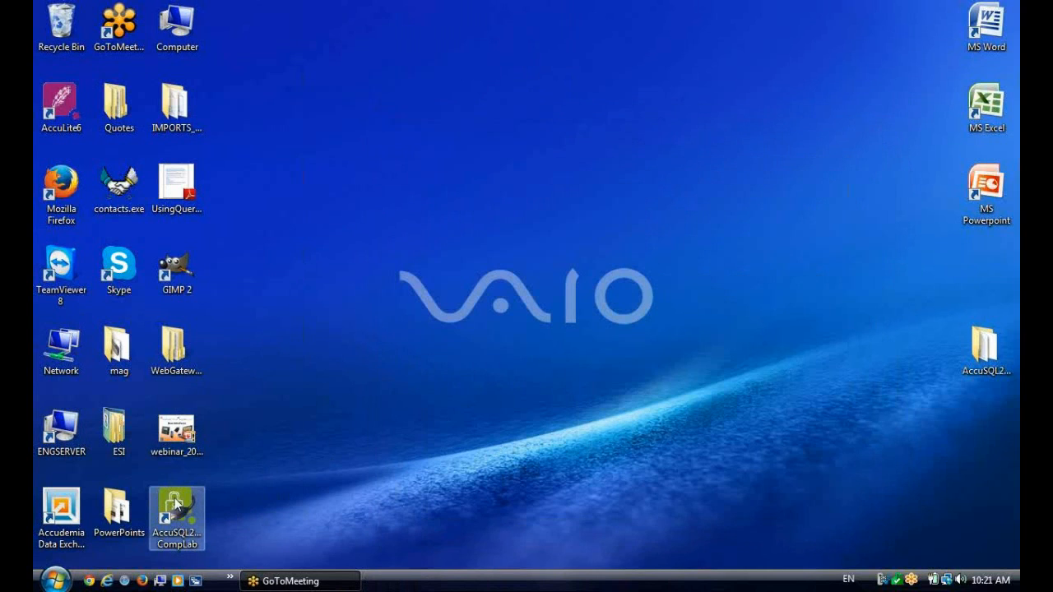
Step: Launch the AccuSQL2014 CompLab plug-in and enter the administrator ID and password at the sign-in screen to access System Administration
double_click(175, 497)
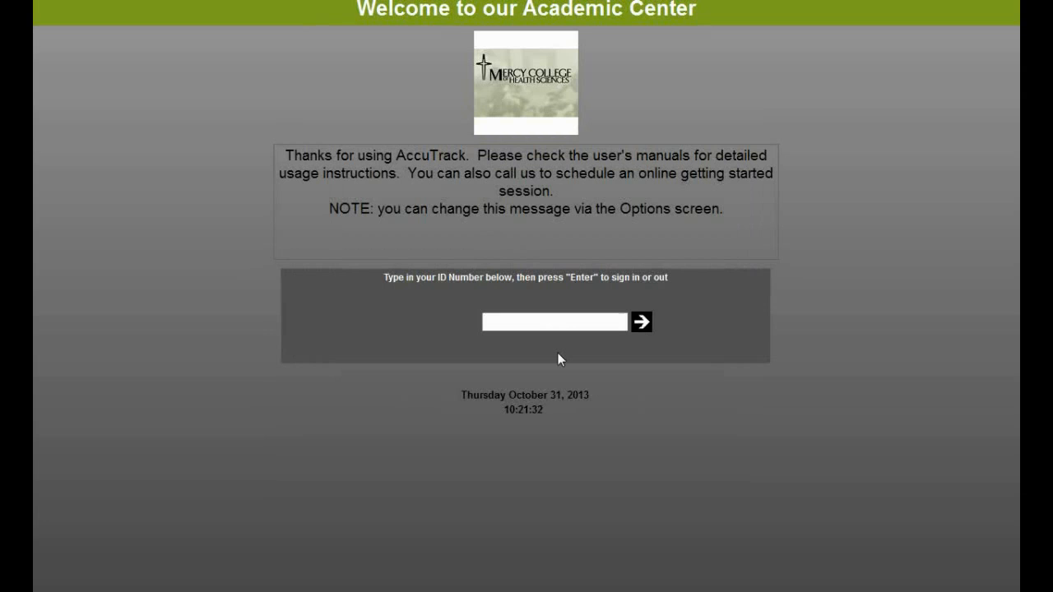
click(550, 322)
text(********)
key(Return)
text(***)
key(Return)
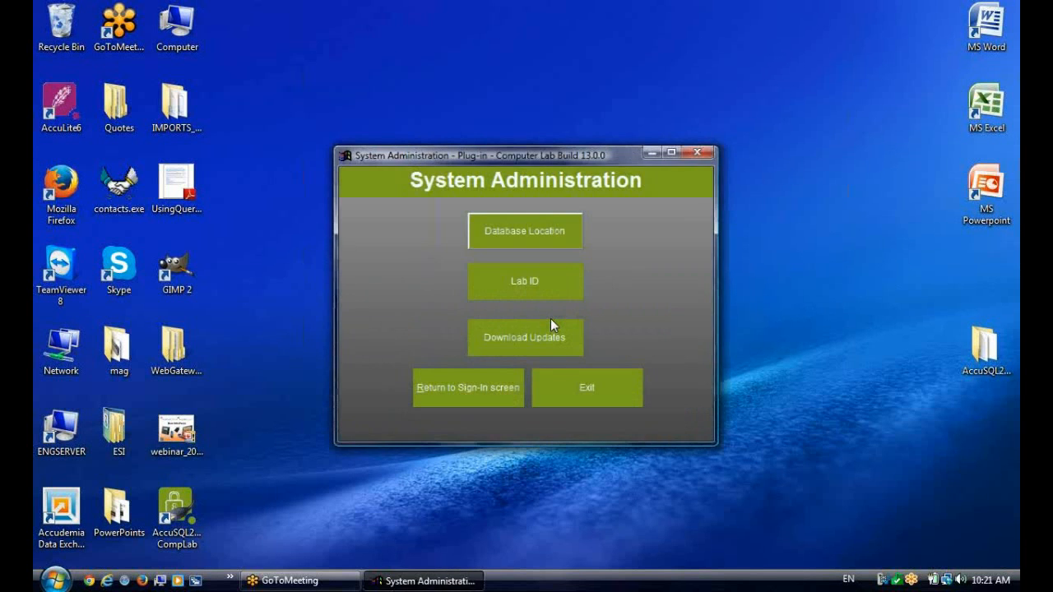
Step: Review the saved shared folder and SQL Server connection info under Database Location, and return to the sign-in screen
click(539, 222)
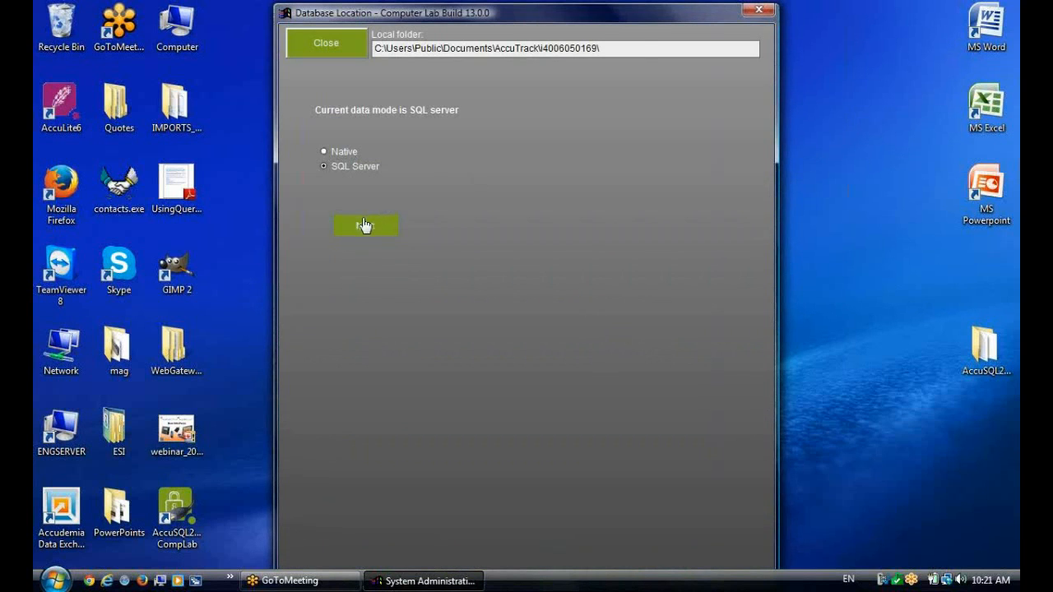
click(364, 226)
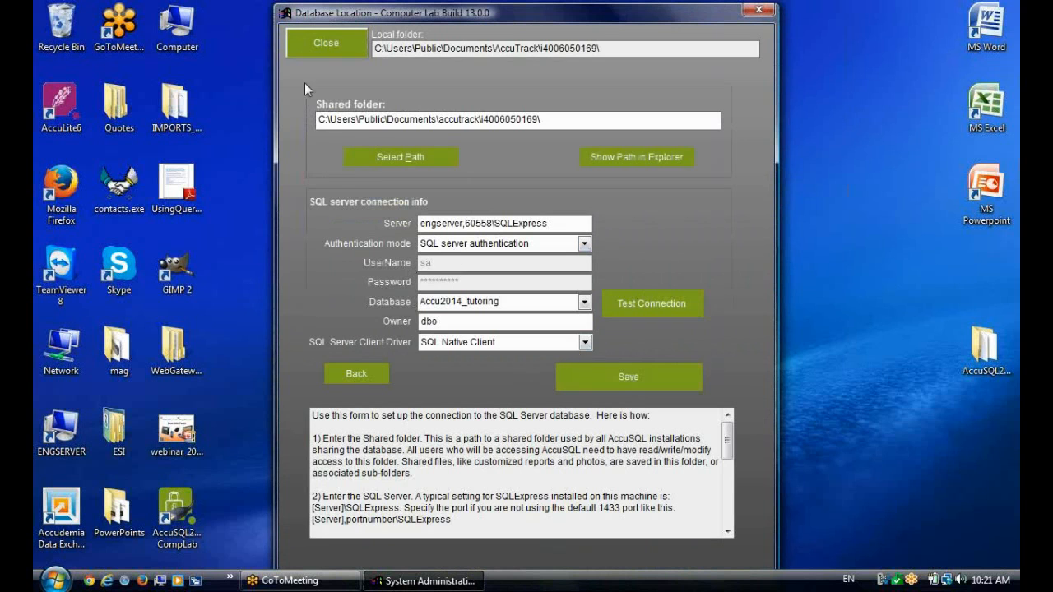
click(318, 42)
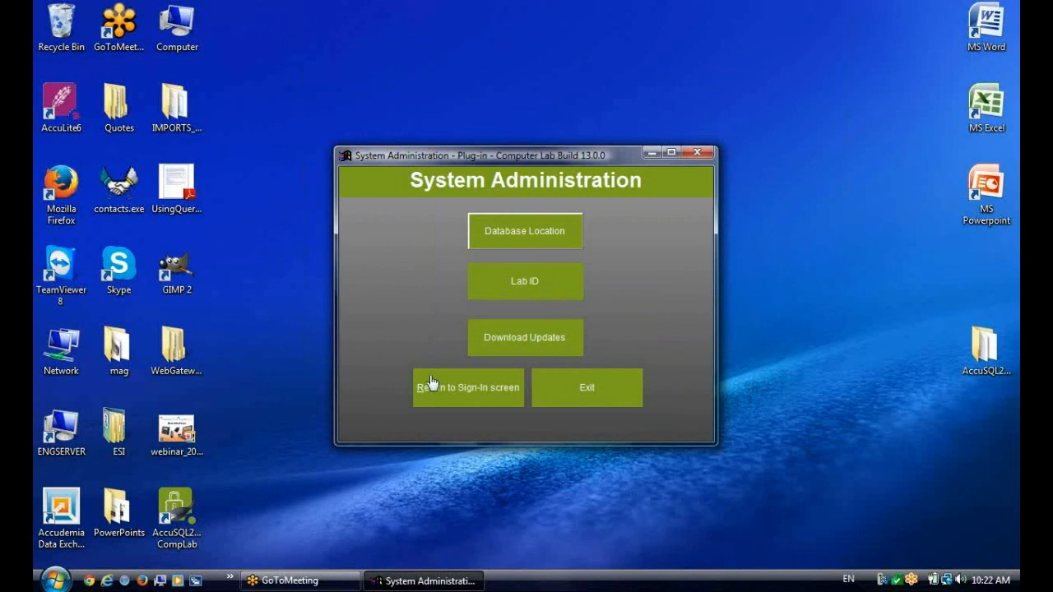
click(455, 392)
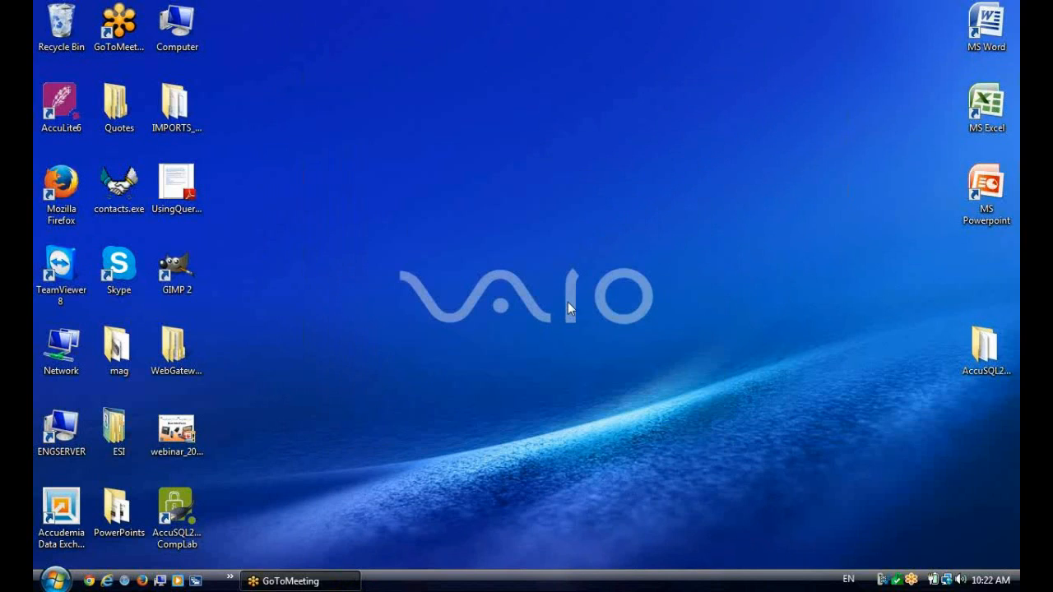